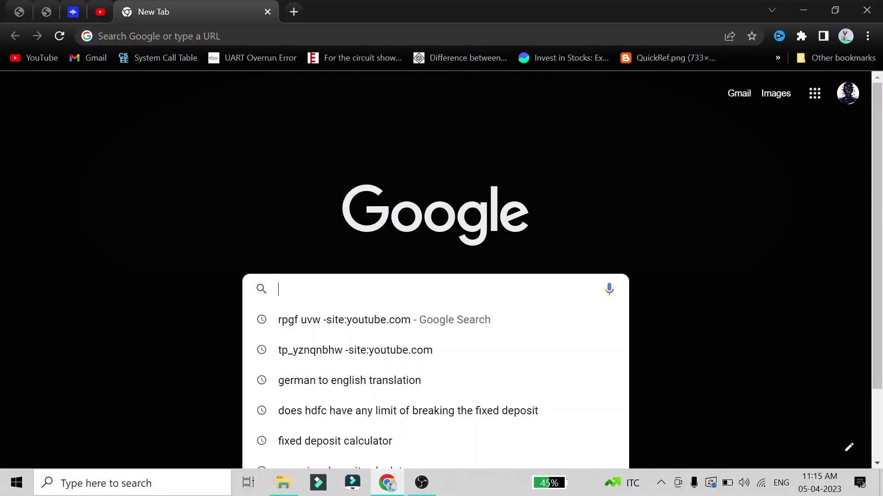
Enter vector.com in the Google search box to load the Vector homepage.
{"action": "type", "text": "vect"}
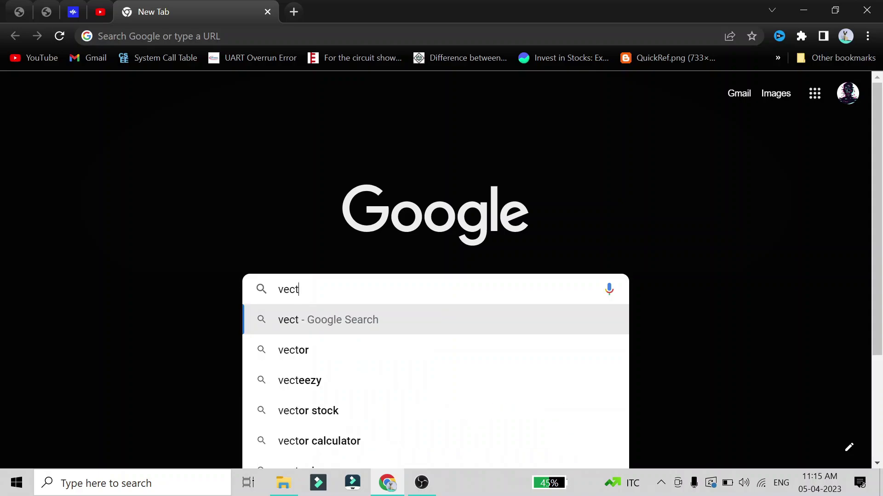
{"action": "type", "text": "or"}
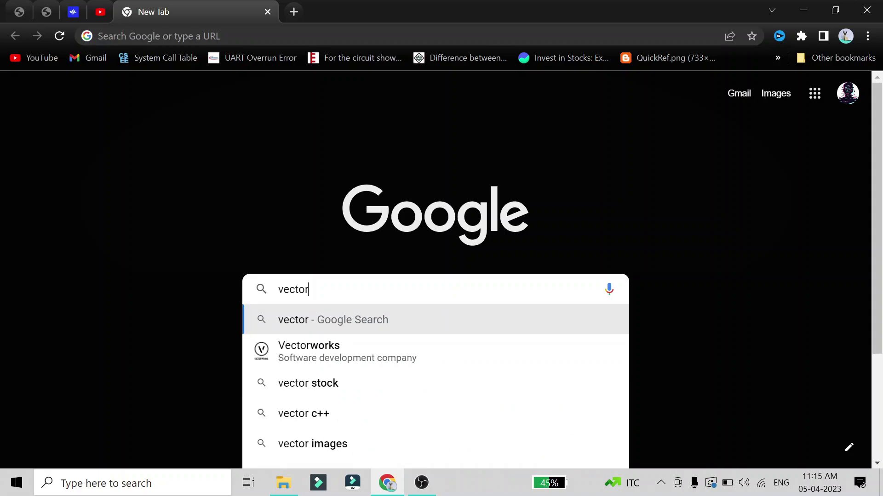
{"action": "type", "text": ".com"}
{"action": "key", "text": "Return"}
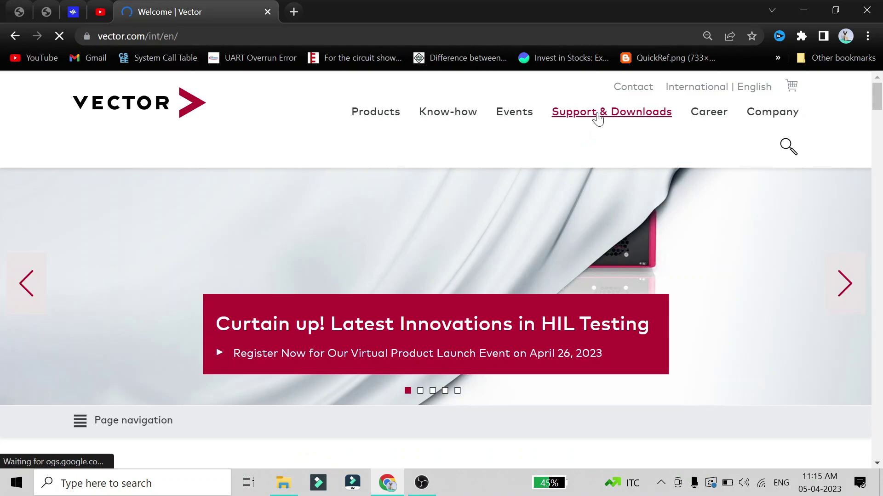
Open the Download Center listing from the Support & Downloads menu.
{"action": "left_click", "coordinate": [597, 119]}
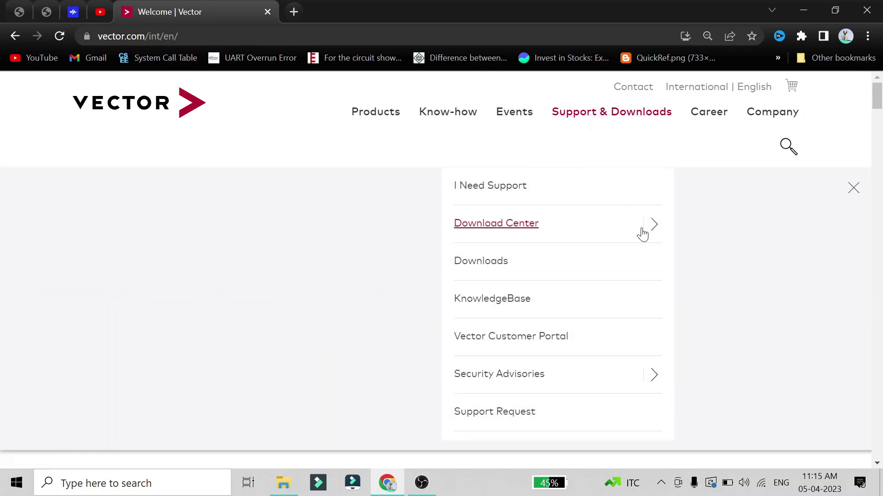
{"action": "left_click", "coordinate": [660, 233]}
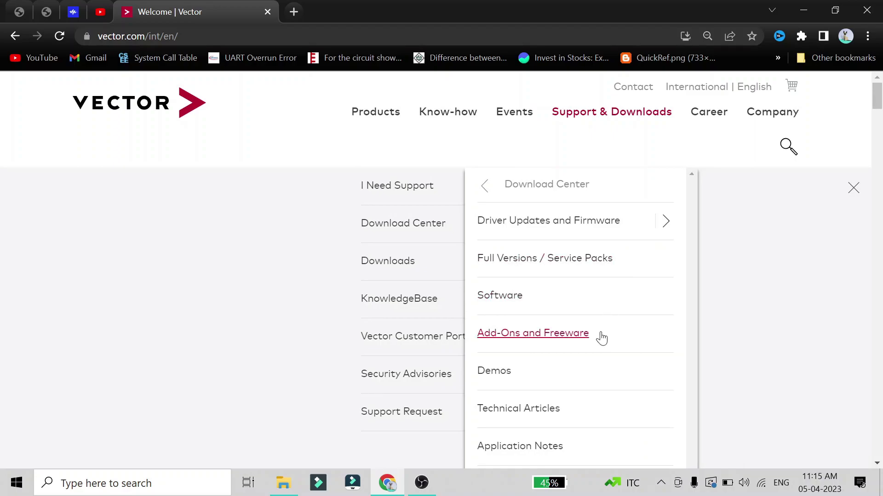
{"action": "left_click", "coordinate": [510, 298]}
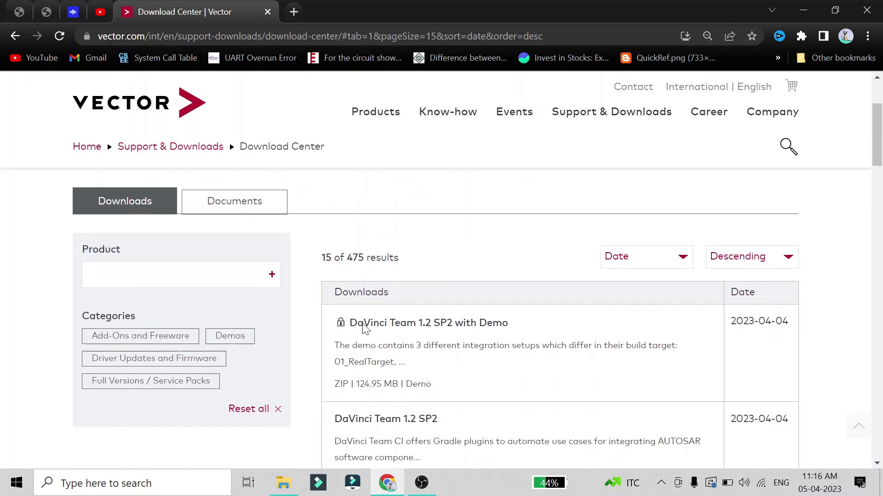
Filter downloads to the CANalyzer product and scroll to CANalyzer Full Installer 16 SP4.
{"action": "left_click", "coordinate": [157, 278]}
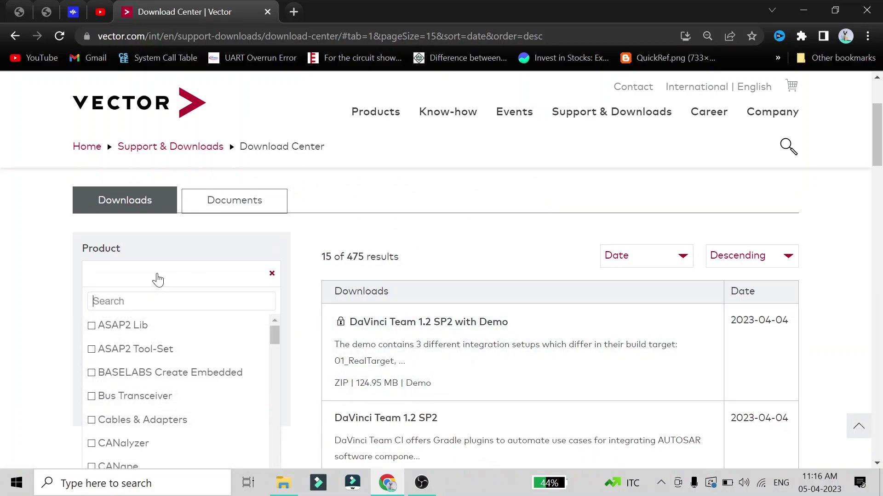
{"action": "type", "text": "cana"}
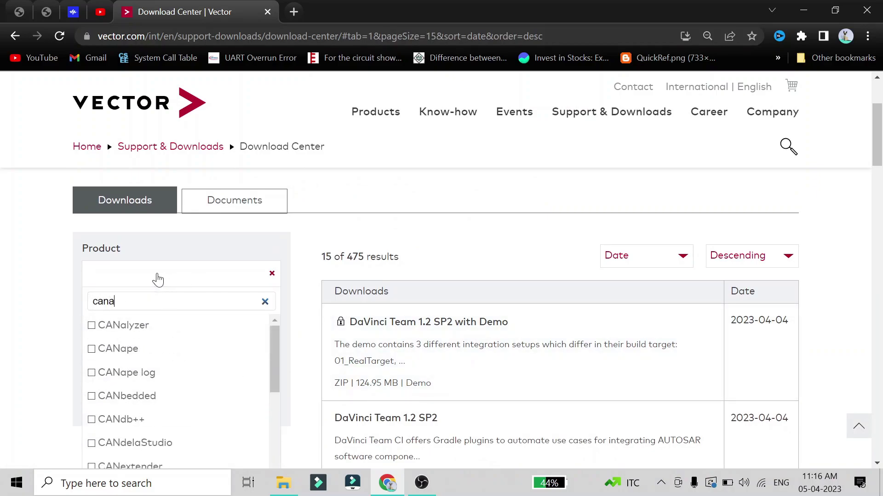
{"action": "left_click", "coordinate": [92, 326]}
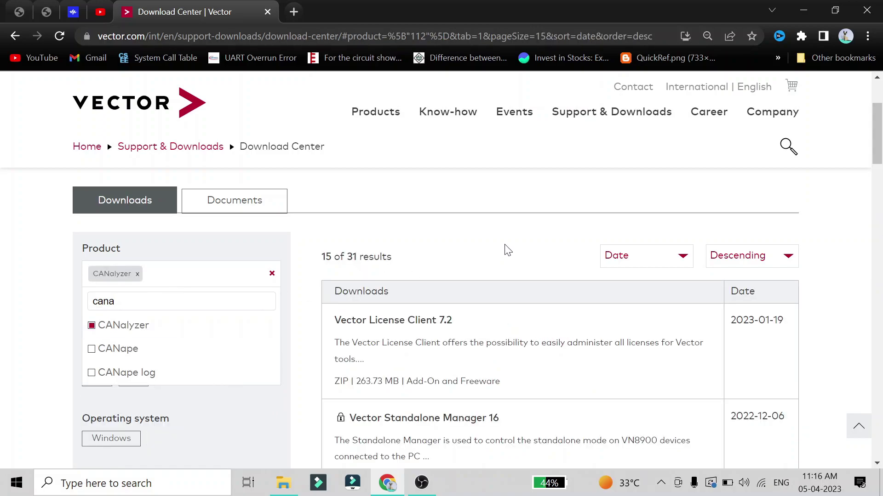
{"action": "scroll", "coordinate": [434, 315], "scroll_direction": "down", "scroll_amount": 3}
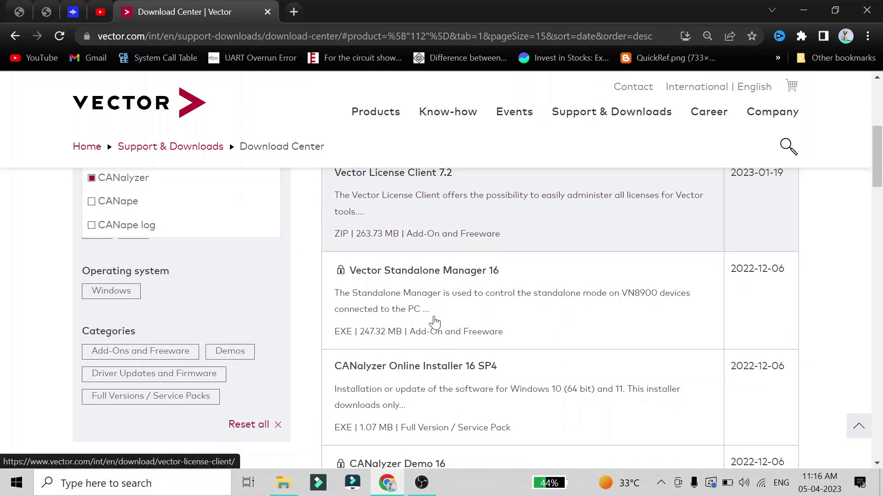
{"action": "scroll", "coordinate": [433, 322], "scroll_direction": "down", "scroll_amount": 2}
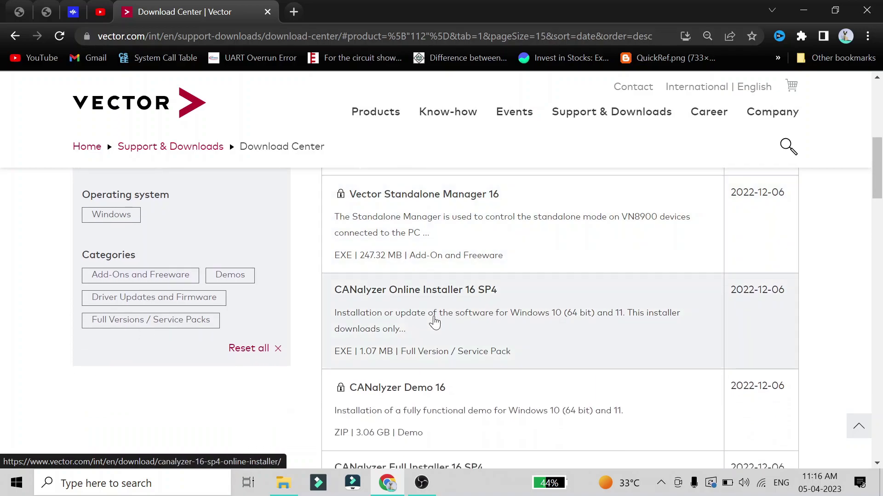
{"action": "scroll", "coordinate": [434, 321], "scroll_direction": "down", "scroll_amount": 1}
{"action": "scroll", "coordinate": [433, 319], "scroll_direction": "down", "scroll_amount": 1}
{"action": "scroll", "coordinate": [430, 306], "scroll_direction": "down", "scroll_amount": 1}
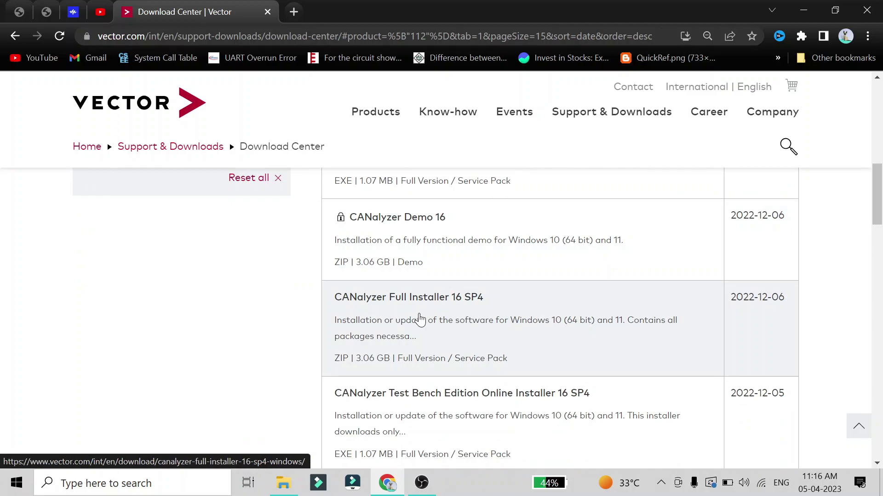
Download the CANalyzer Full Installer 16 SP4 zip (about 3.1 GB) into Downloads.
{"action": "left_click", "coordinate": [420, 318]}
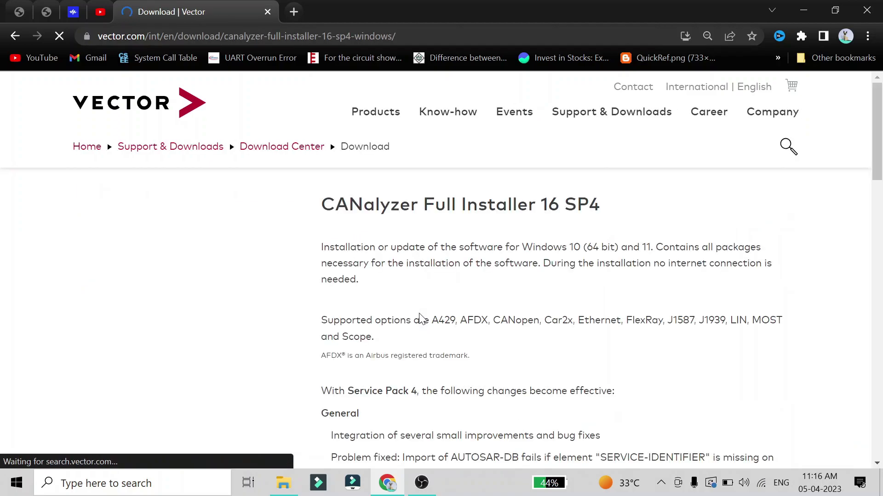
{"action": "scroll", "coordinate": [420, 319], "scroll_direction": "down", "scroll_amount": 1}
{"action": "scroll", "coordinate": [420, 319], "scroll_direction": "down", "scroll_amount": 1}
{"action": "scroll", "coordinate": [421, 318], "scroll_direction": "down", "scroll_amount": 2}
{"action": "scroll", "coordinate": [422, 318], "scroll_direction": "down", "scroll_amount": 3}
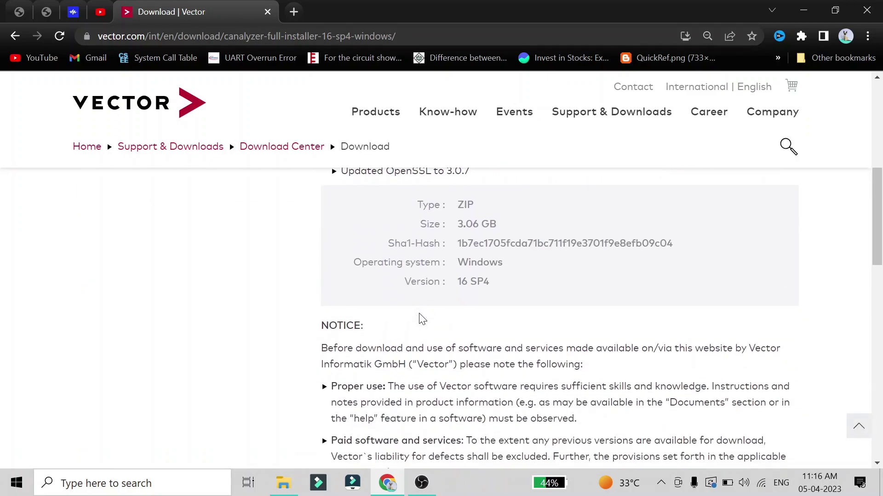
{"action": "scroll", "coordinate": [422, 319], "scroll_direction": "down", "scroll_amount": 4}
{"action": "scroll", "coordinate": [420, 318], "scroll_direction": "down", "scroll_amount": 3}
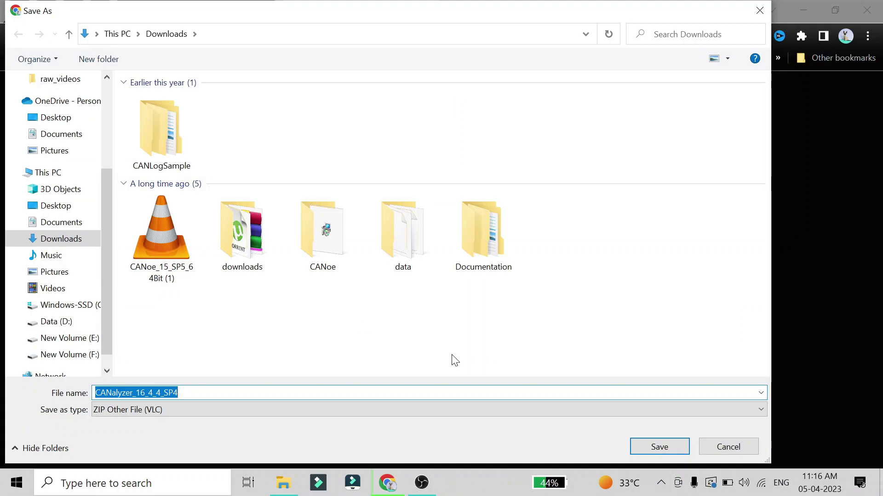
{"action": "left_click", "coordinate": [667, 445]}
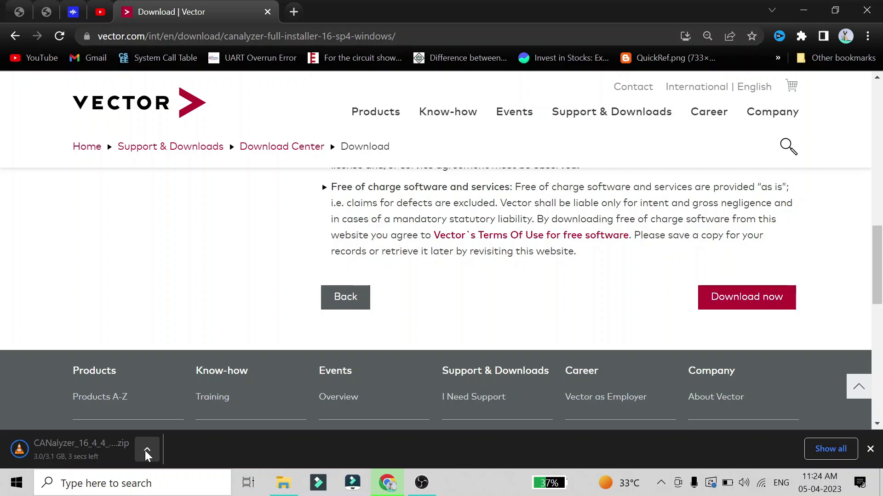
{"action": "left_click", "coordinate": [146, 451]}
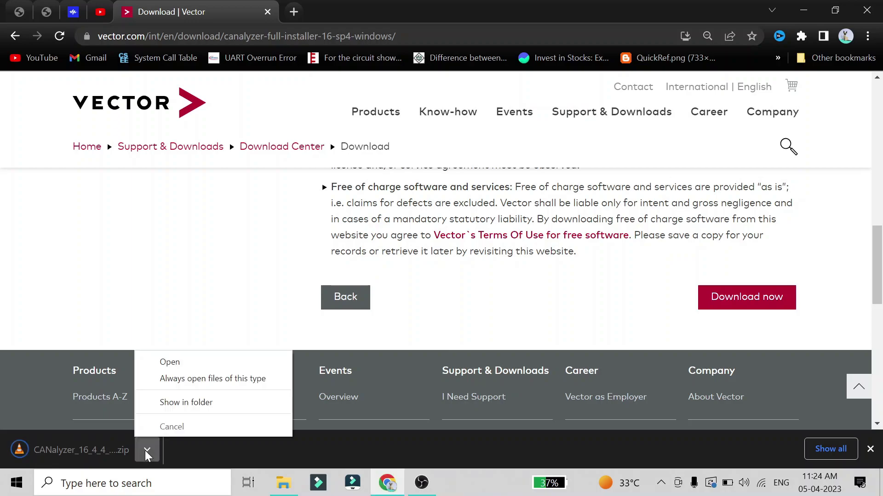
Extract the downloaded CANalyzer_16_4_4_SP4 archive into its own folder.
{"action": "left_click", "coordinate": [198, 404]}
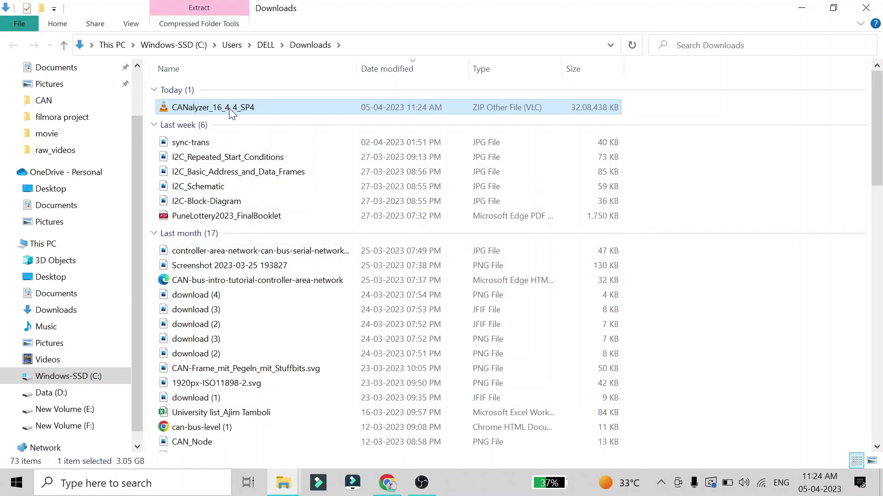
{"action": "double_click", "coordinate": [229, 109]}
{"action": "right_click", "coordinate": [229, 109]}
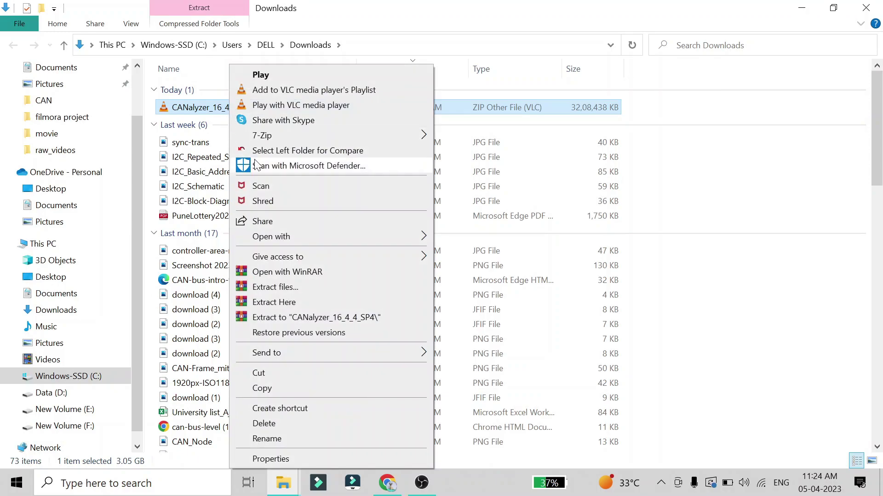
{"action": "mouse_move", "coordinate": [262, 135]}
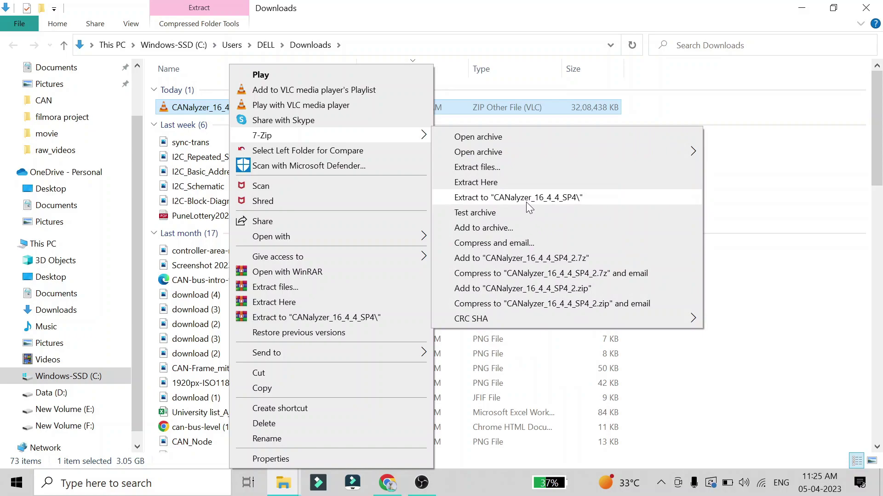
{"action": "left_click", "coordinate": [526, 203]}
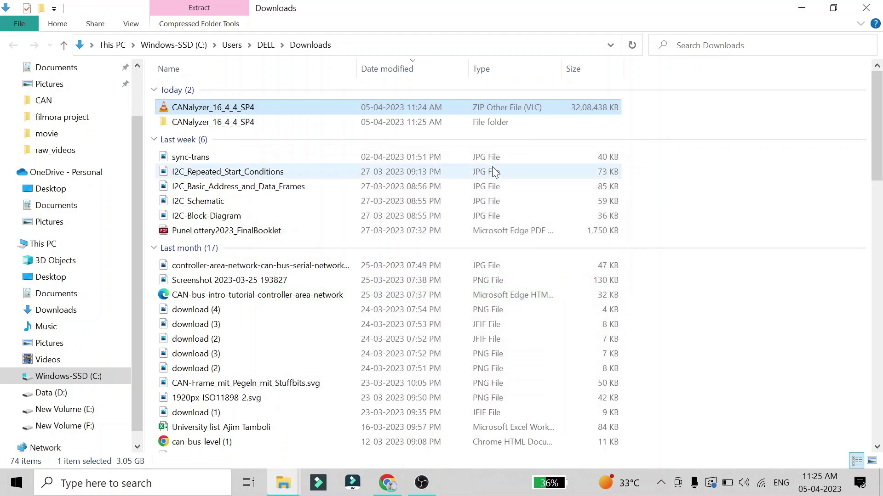
Run autorun from CANalyzer_16_4_4_SP4\Master_CANalyzer_64bit to open the CANalyzer Setup menu.
{"action": "double_click", "coordinate": [398, 123]}
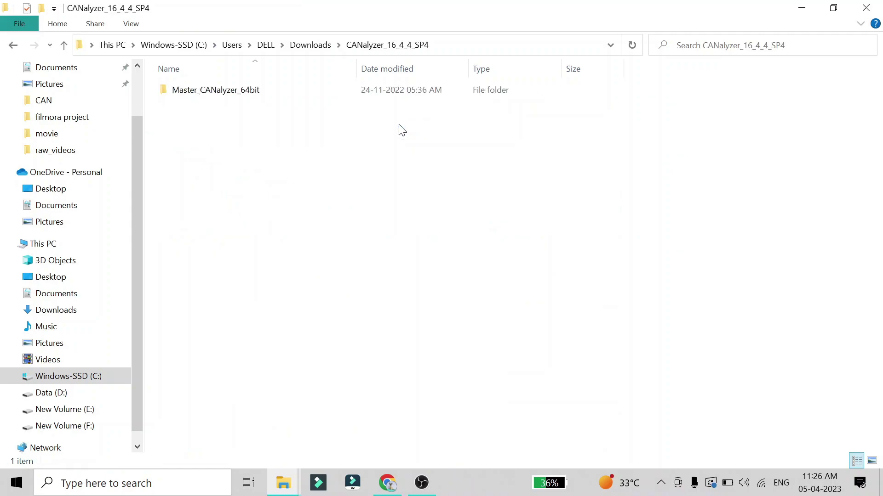
{"action": "double_click", "coordinate": [278, 89]}
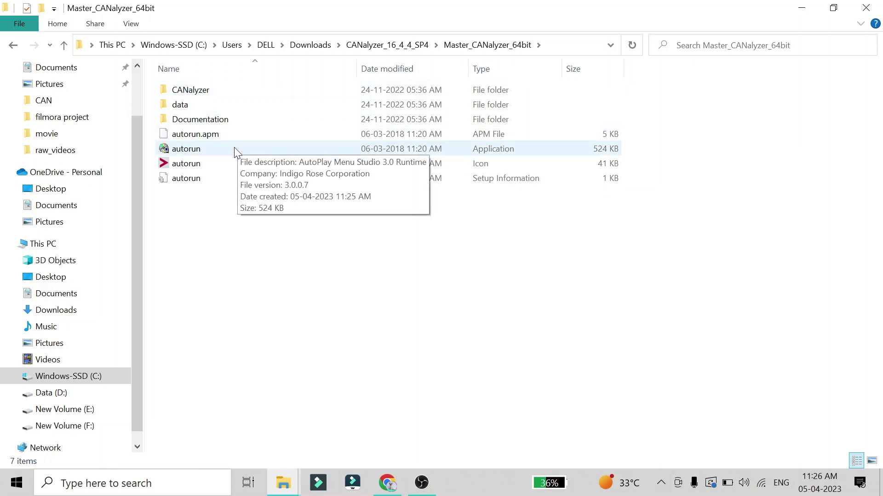
{"action": "double_click", "coordinate": [234, 148]}
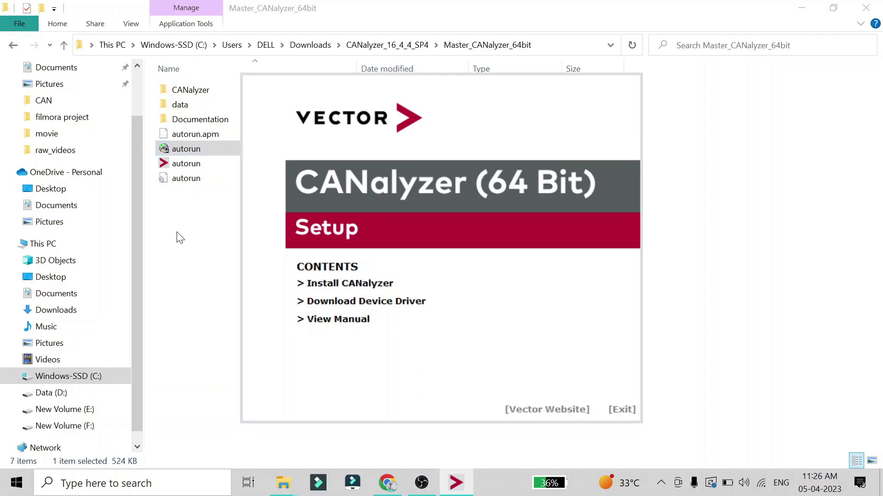
Install CANalyzer with default features to C:\Program Files\Vector CANalyzer 16.
{"action": "left_click", "coordinate": [341, 284]}
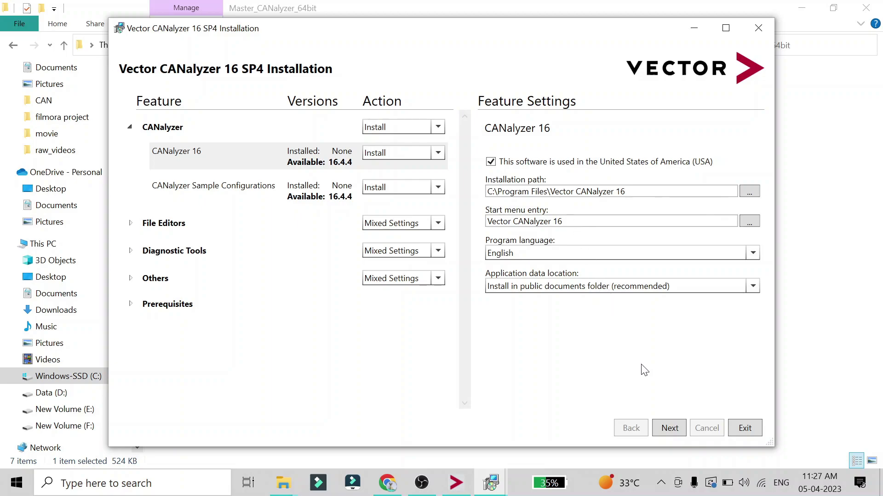
{"action": "left_click", "coordinate": [679, 429]}
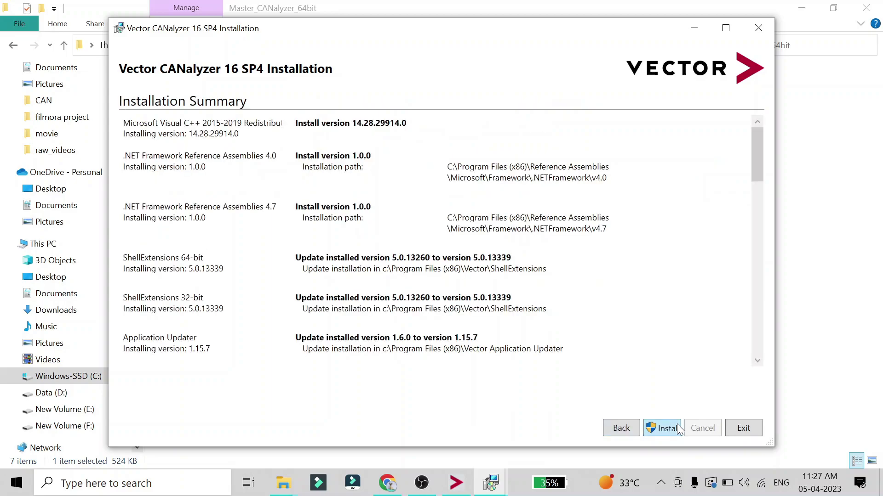
{"action": "left_click", "coordinate": [621, 428]}
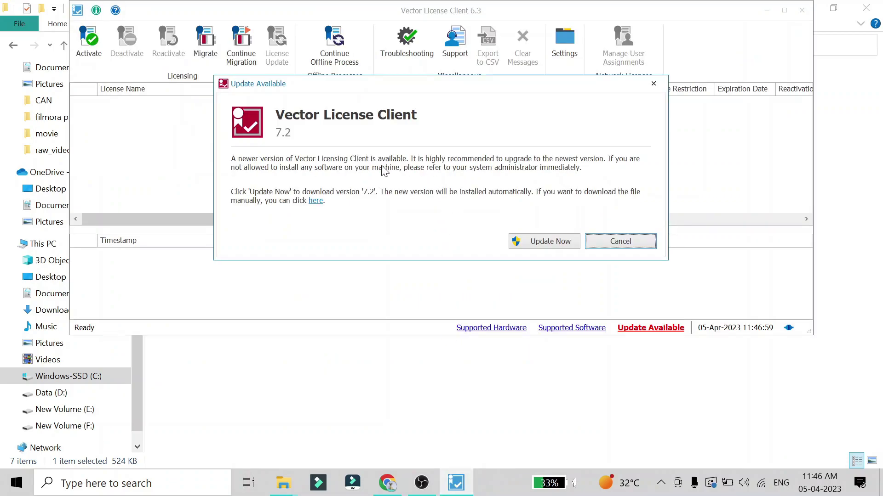
Decline the License Client 7.2 update and review the License Carrier options under Activate.
{"action": "left_click", "coordinate": [632, 249]}
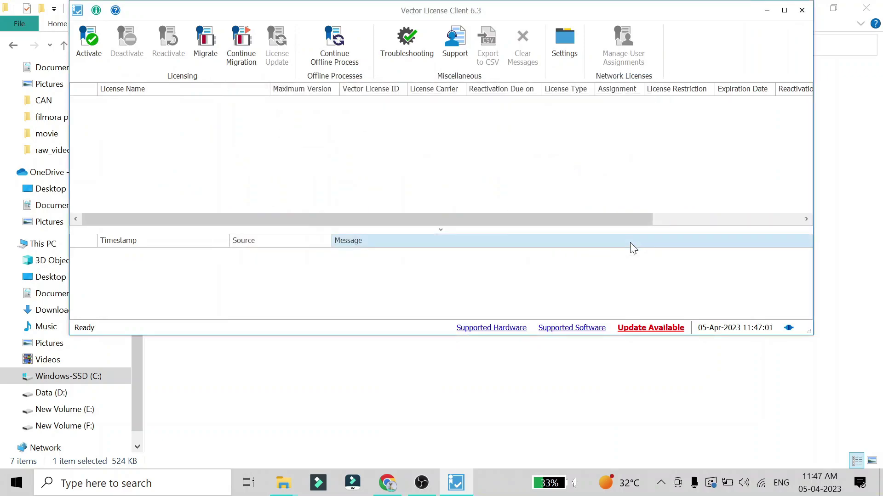
{"action": "left_click", "coordinate": [95, 51]}
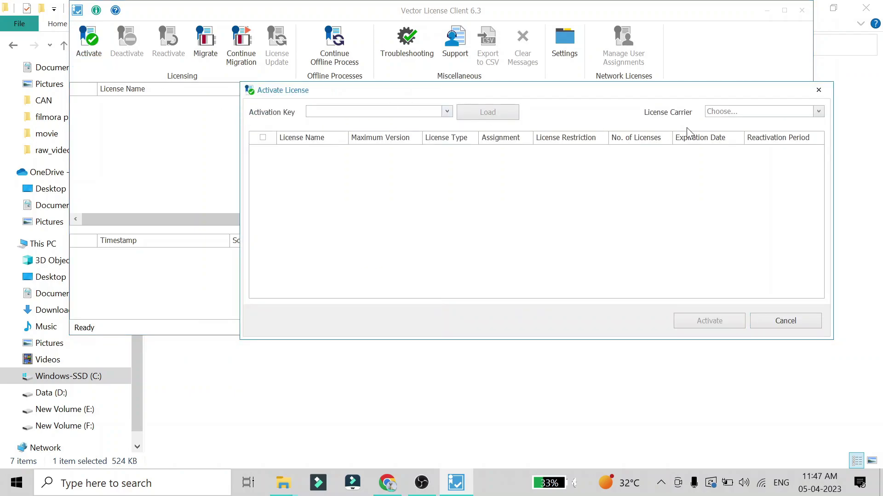
{"action": "left_click", "coordinate": [819, 112]}
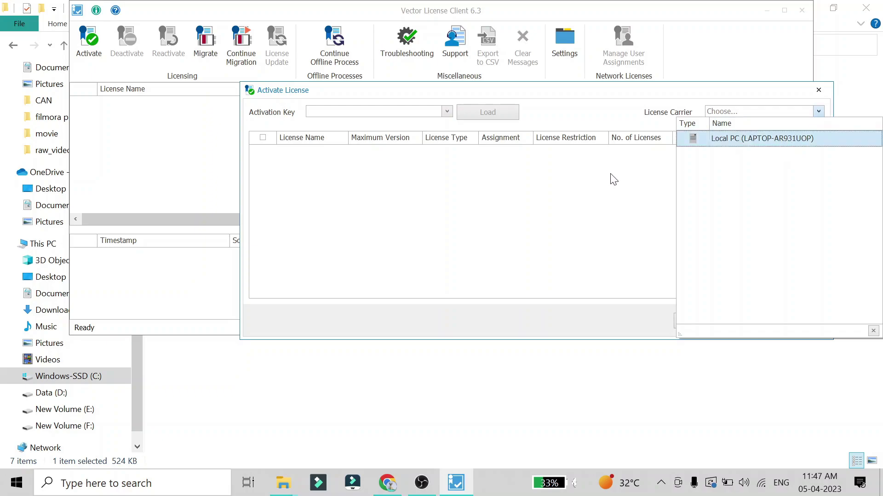
{"action": "left_click", "coordinate": [559, 199]}
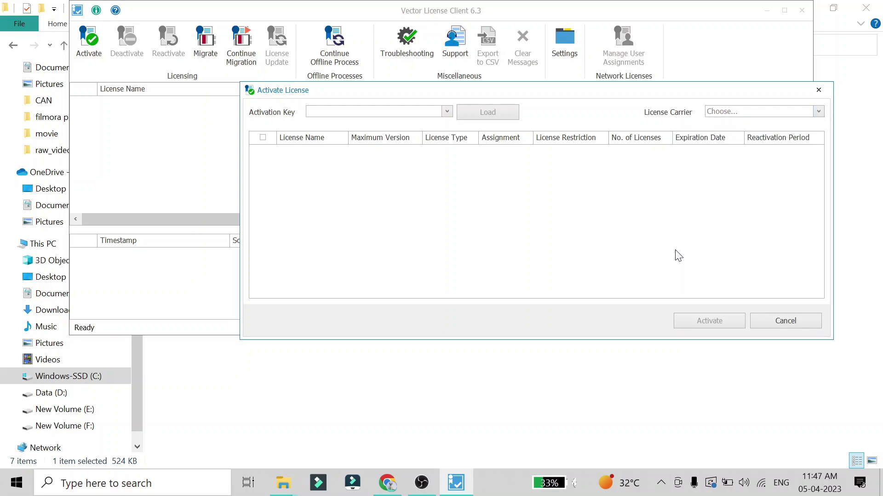
Cancel activation and browse to C:\Program Files\Vector CANalyzer 16\Exec64's applications.
{"action": "left_click", "coordinate": [799, 319]}
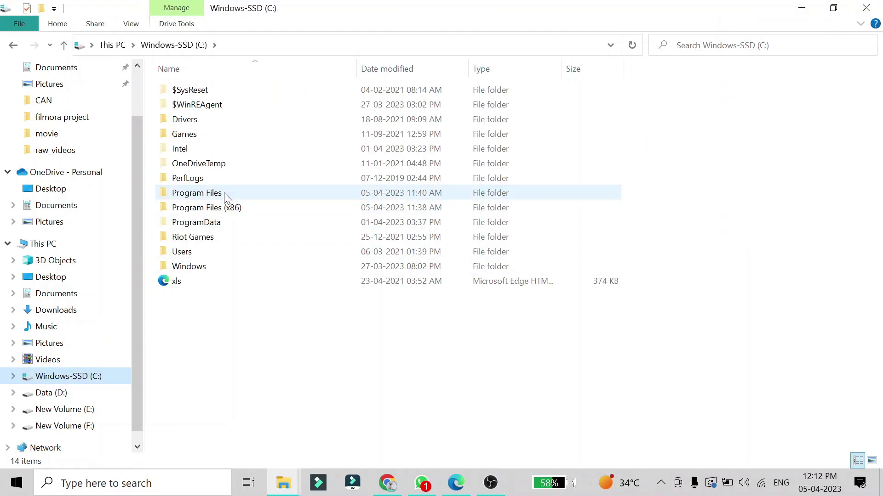
{"action": "double_click", "coordinate": [225, 192]}
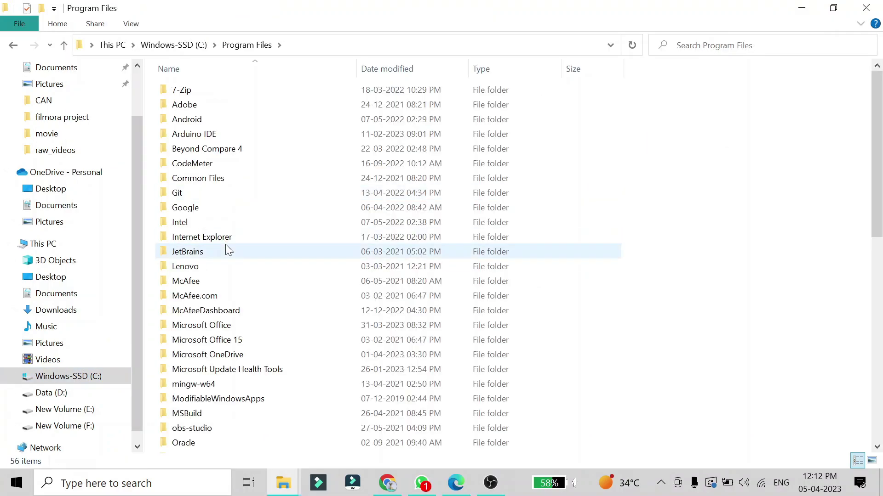
{"action": "scroll", "coordinate": [225, 244], "scroll_direction": "down", "scroll_amount": 6}
{"action": "scroll", "coordinate": [227, 248], "scroll_direction": "down", "scroll_amount": 4}
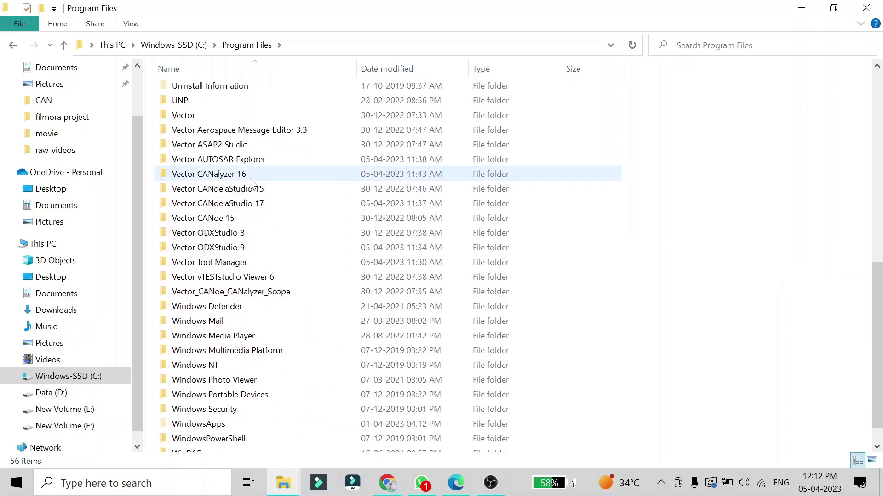
{"action": "double_click", "coordinate": [251, 177]}
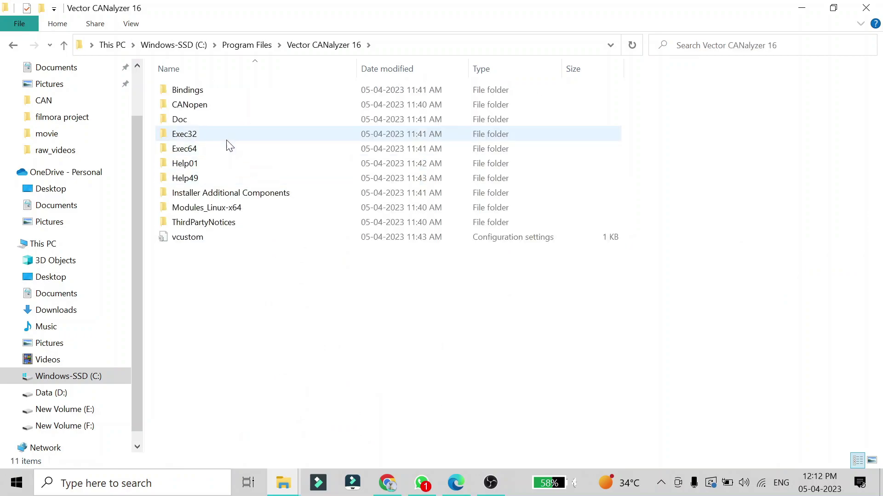
{"action": "double_click", "coordinate": [222, 148]}
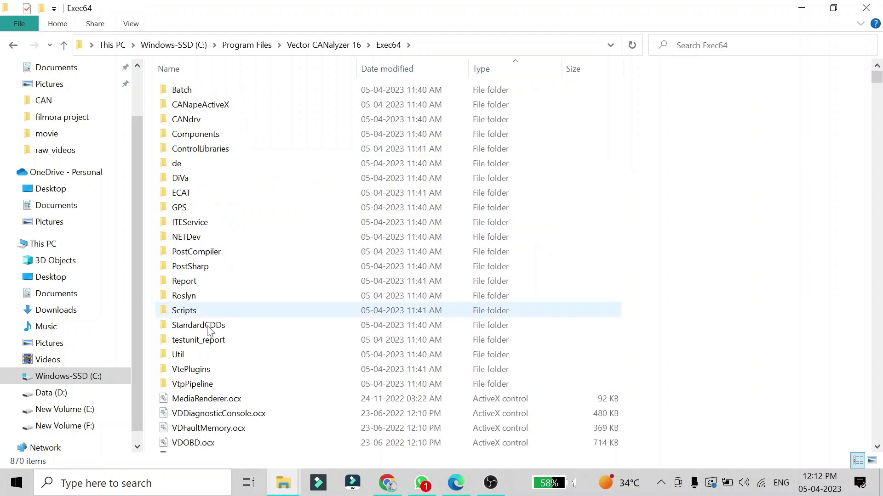
{"action": "scroll", "coordinate": [207, 362], "scroll_direction": "down", "scroll_amount": 1}
{"action": "scroll", "coordinate": [207, 362], "scroll_direction": "down", "scroll_amount": 6}
{"action": "scroll", "coordinate": [207, 362], "scroll_direction": "down", "scroll_amount": 1}
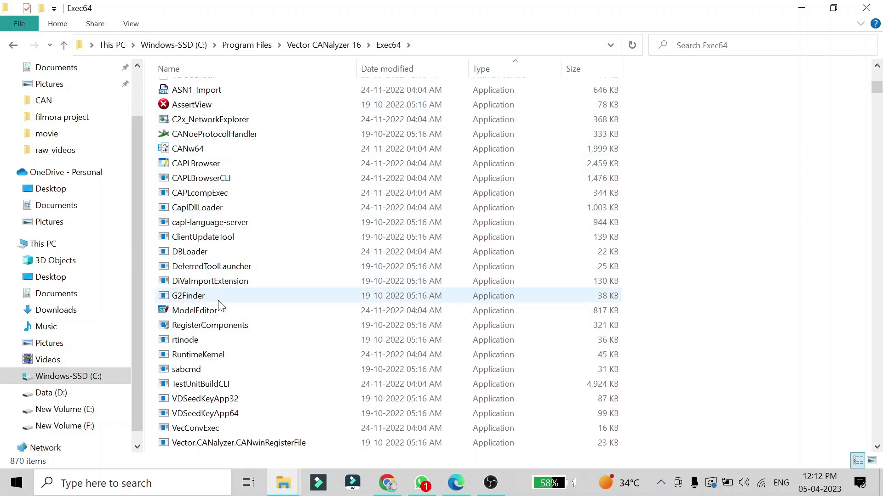
Launch CANw64, accept the disclaimer, and continue without a license.
{"action": "left_click", "coordinate": [193, 153]}
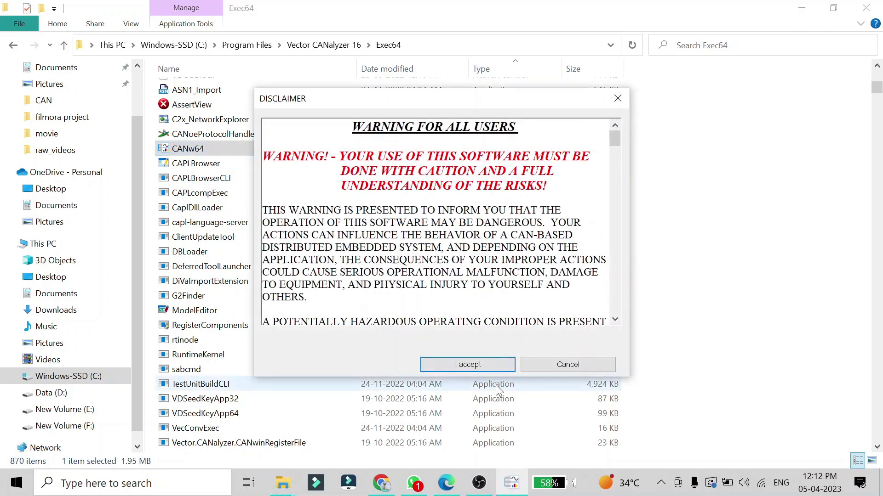
{"action": "left_click", "coordinate": [498, 366]}
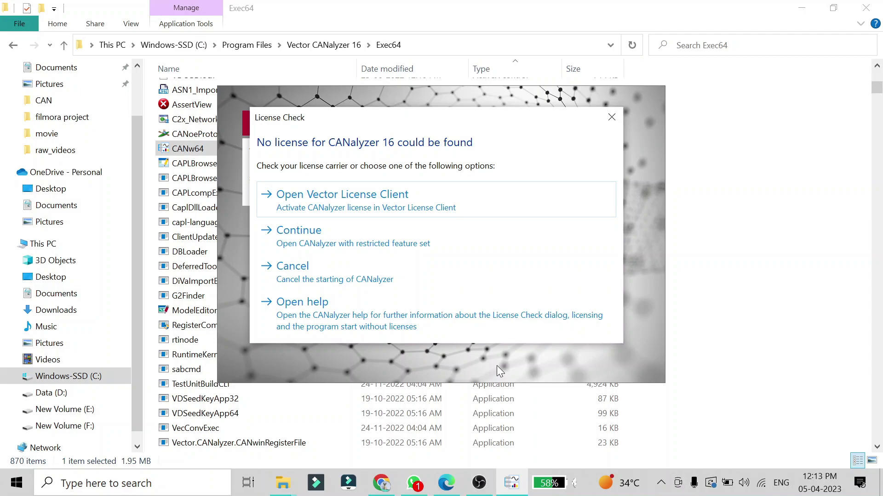
{"action": "left_click", "coordinate": [424, 239]}
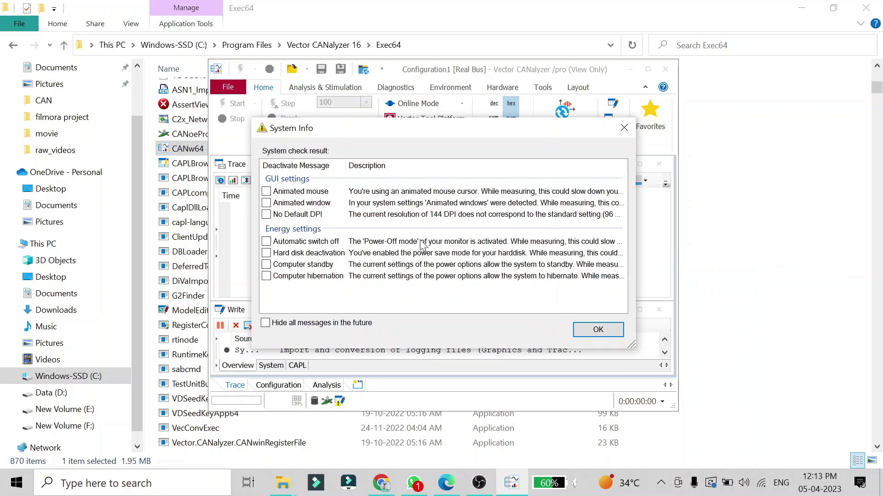
Dismiss the System Info and no-license notices, then maximize and minimize CANalyzer.
{"action": "left_click", "coordinate": [615, 329]}
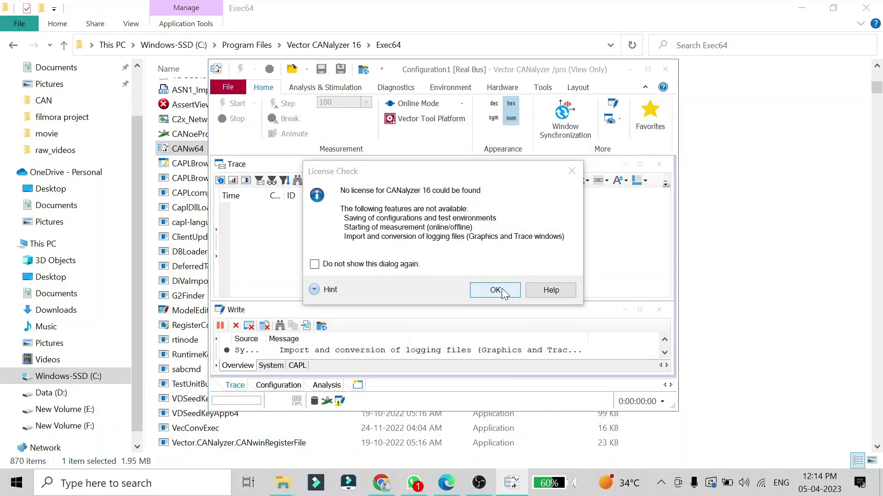
{"action": "left_click", "coordinate": [495, 291]}
{"action": "left_click", "coordinate": [649, 70]}
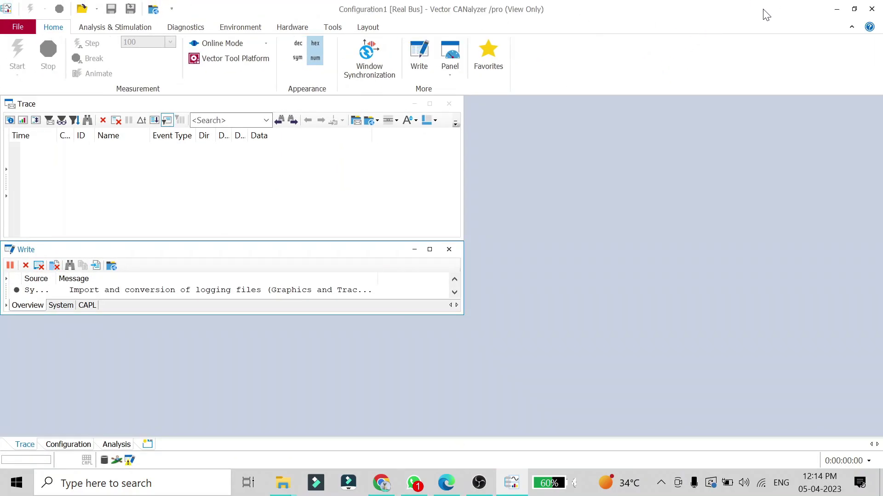
{"action": "left_click", "coordinate": [836, 11]}
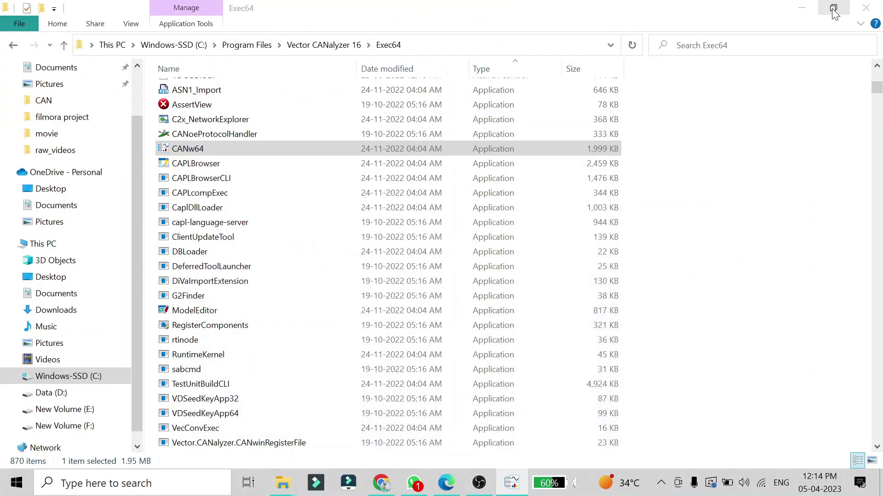
Bring up the context-menu actions for CANw64 in Exec64.
{"action": "left_click", "coordinate": [313, 152]}
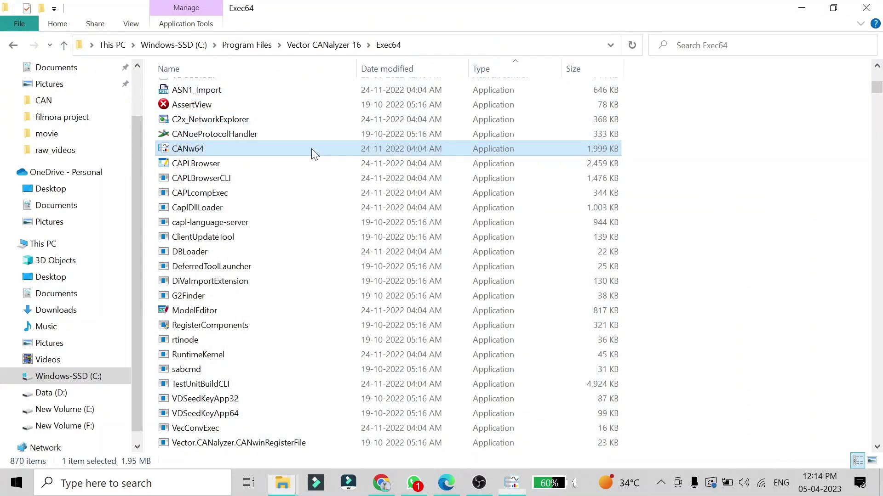
{"action": "double_click", "coordinate": [311, 148]}
{"action": "right_click", "coordinate": [311, 148]}
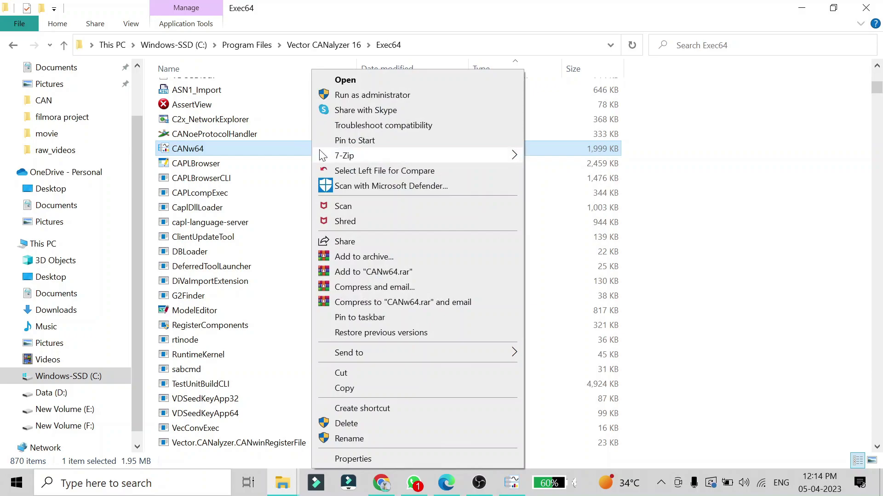